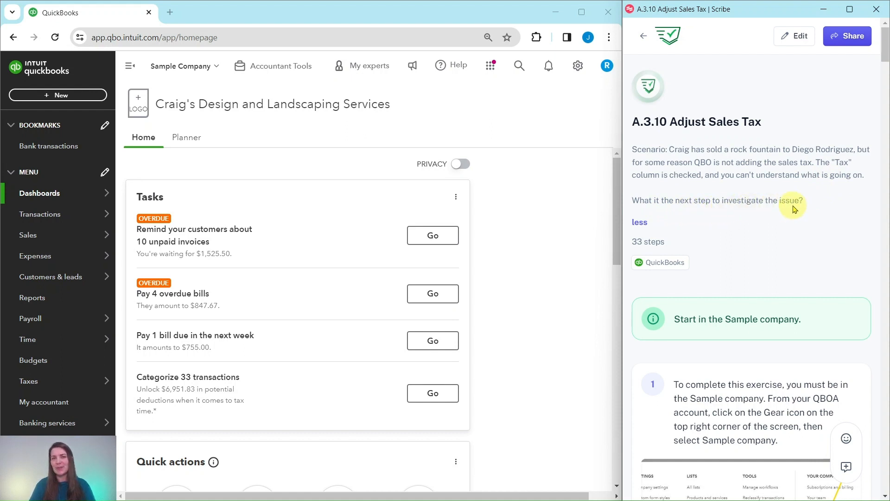
- Follow the exercise guide to the sales tax instructions and open the Sales tax page in the sample company
scroll(740, 173, down, 4)
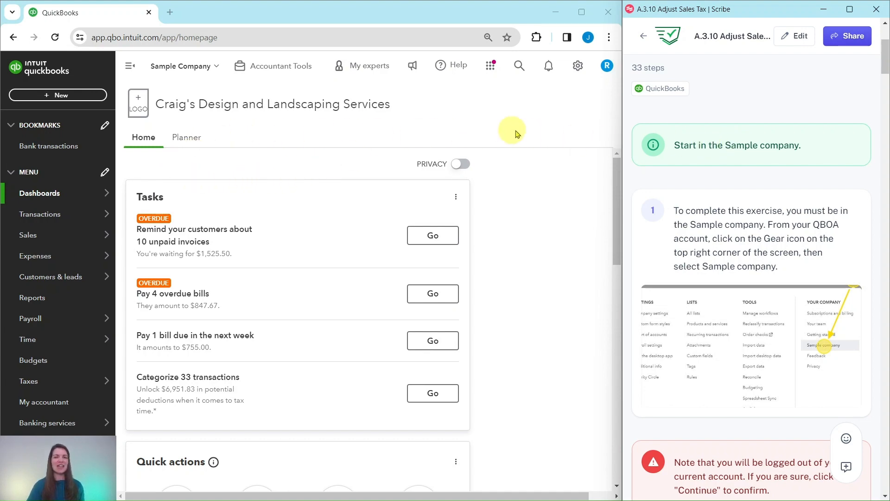
scroll(722, 207, down, 7)
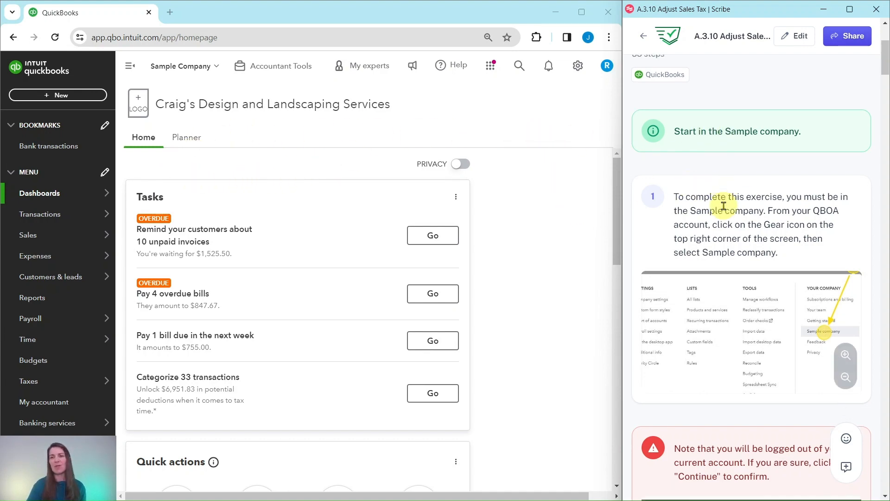
scroll(723, 205, down, 5)
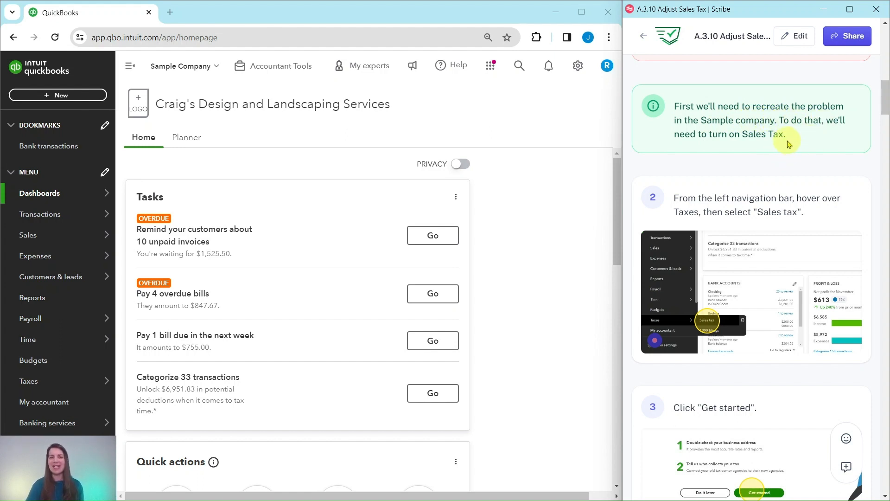
scroll(788, 144, down, 3)
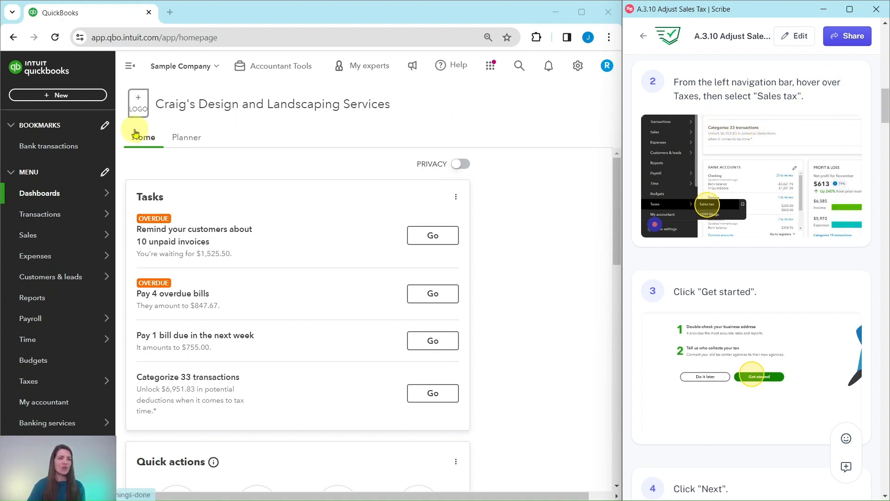
mouse_move(78, 381)
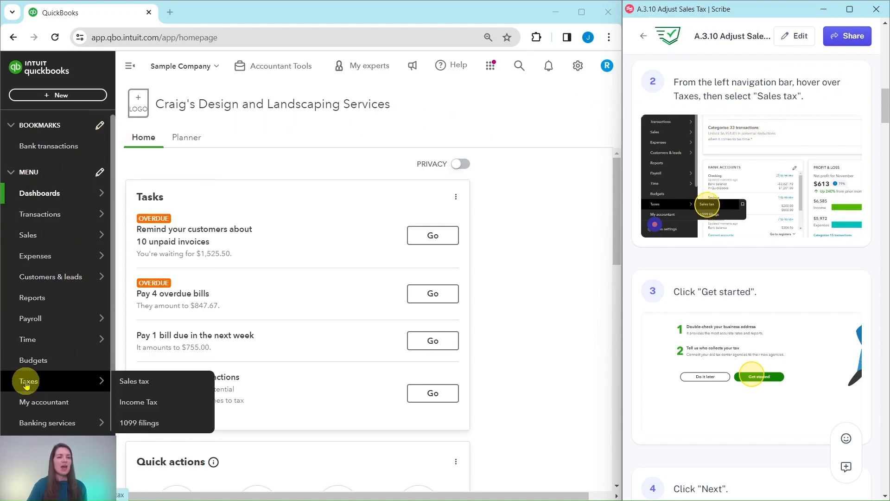
click(140, 381)
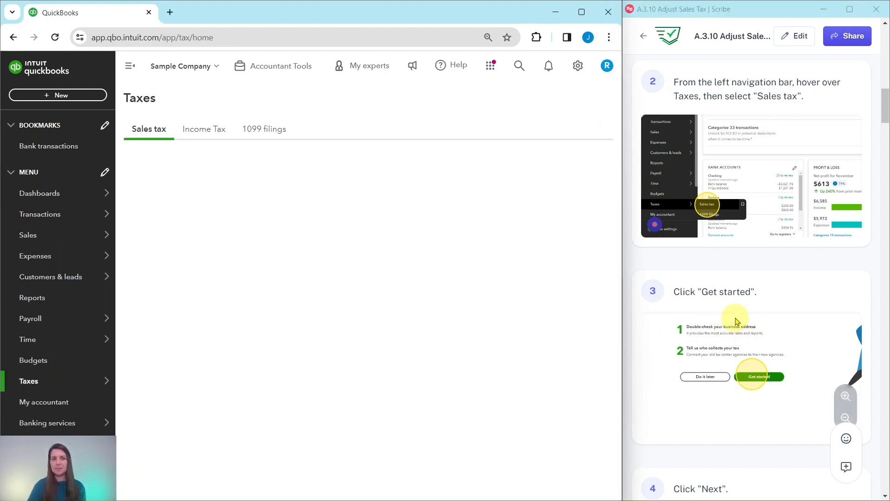
- Start the sales tax center setup and accept the business address on file
scroll(736, 320, down, 5)
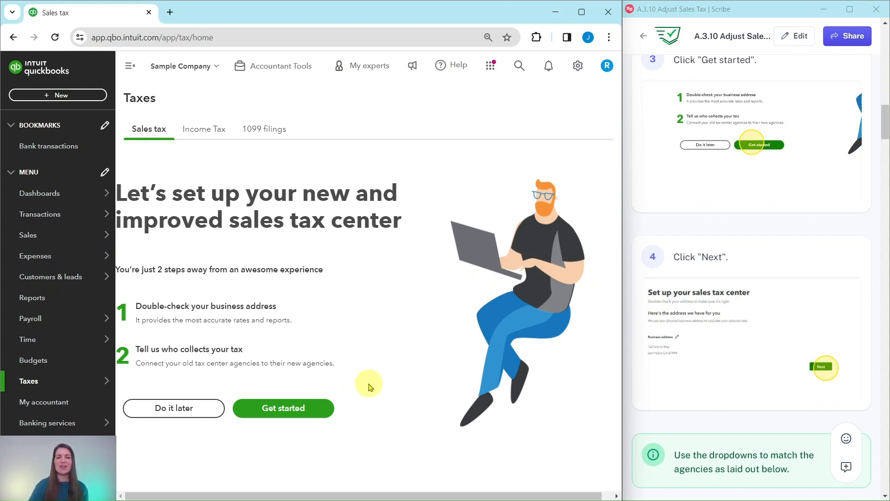
click(281, 409)
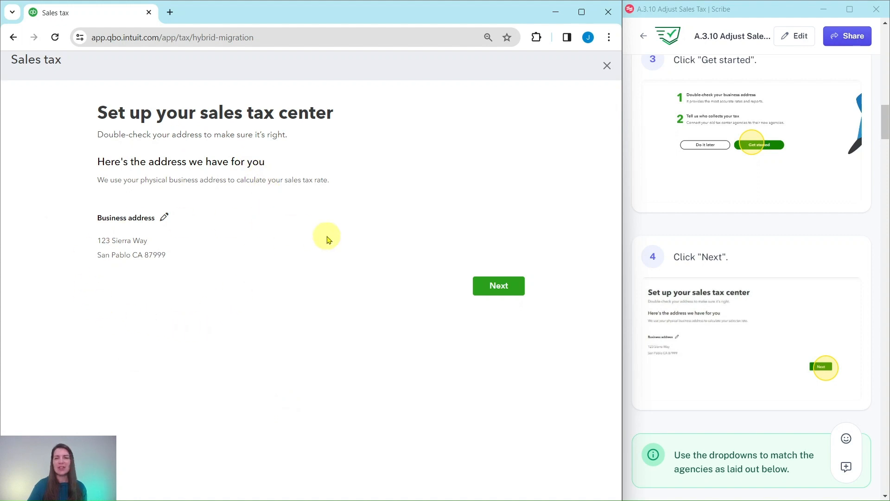
click(499, 285)
- Match the California tax rate to the official agency California Department of Tax and Fee Administration
scroll(810, 284, down, 6)
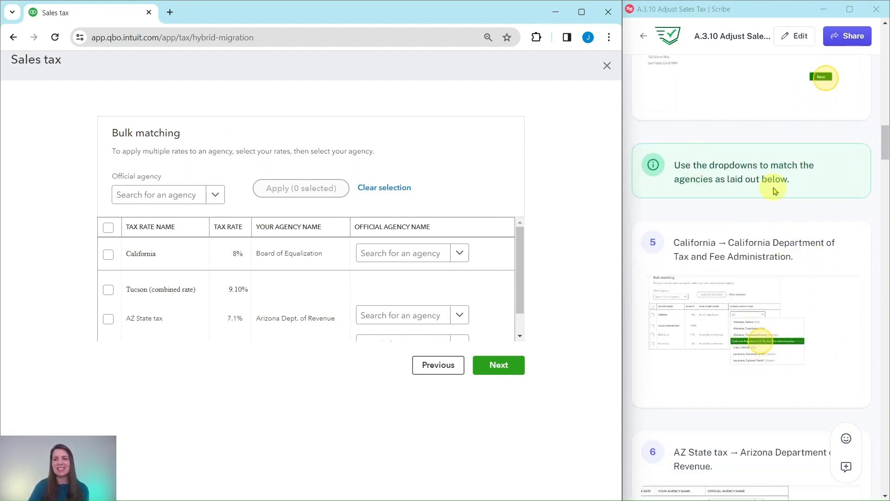
scroll(770, 195, down, 1)
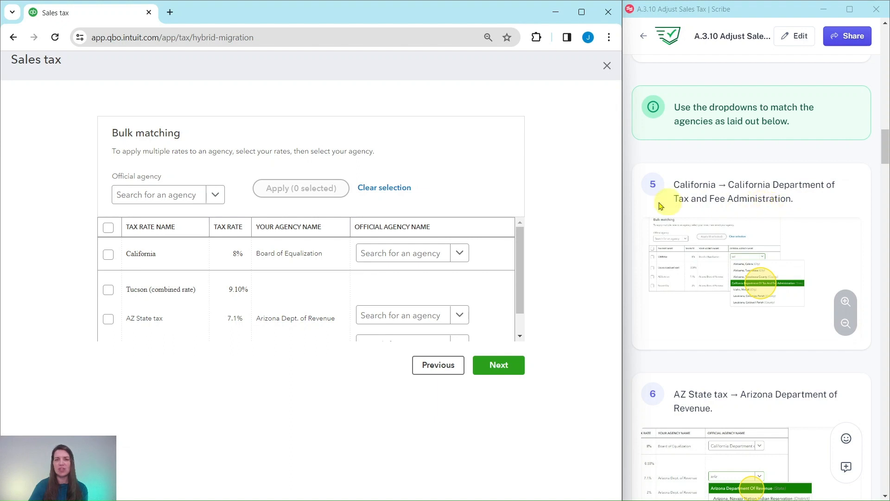
click(459, 252)
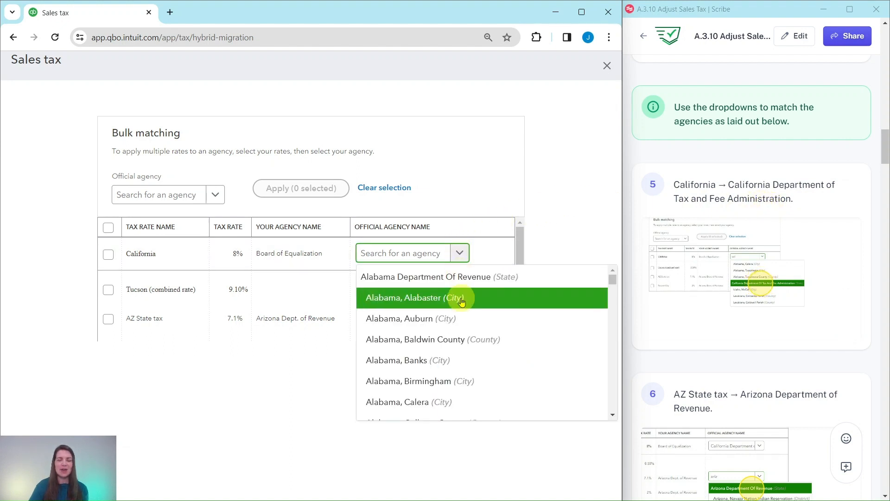
scroll(461, 301, down, 10)
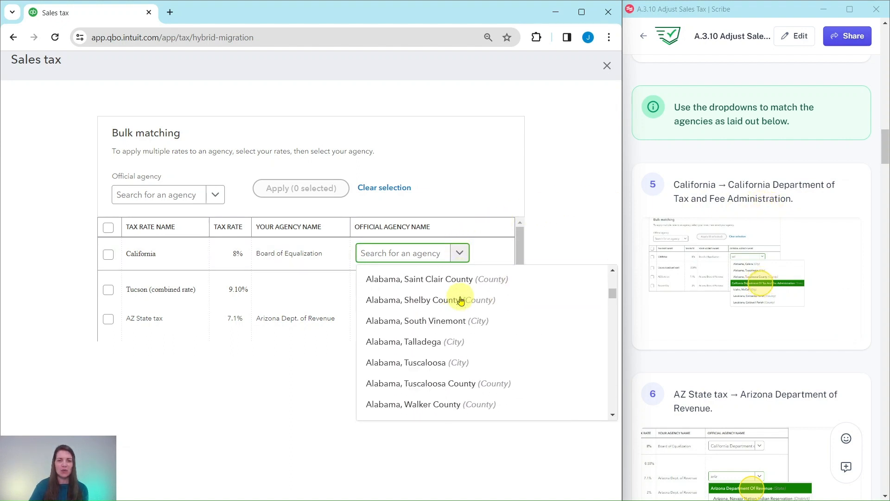
scroll(460, 301, down, 20)
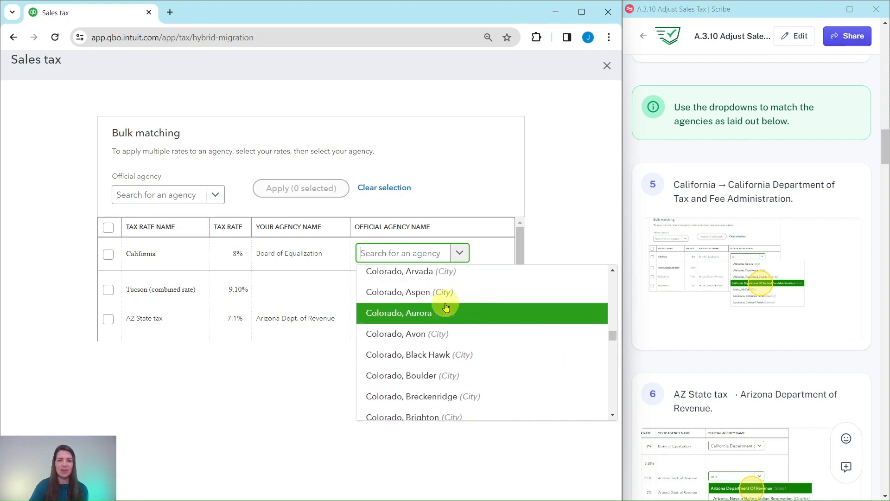
scroll(446, 307, down, 5)
scroll(448, 306, up, 10)
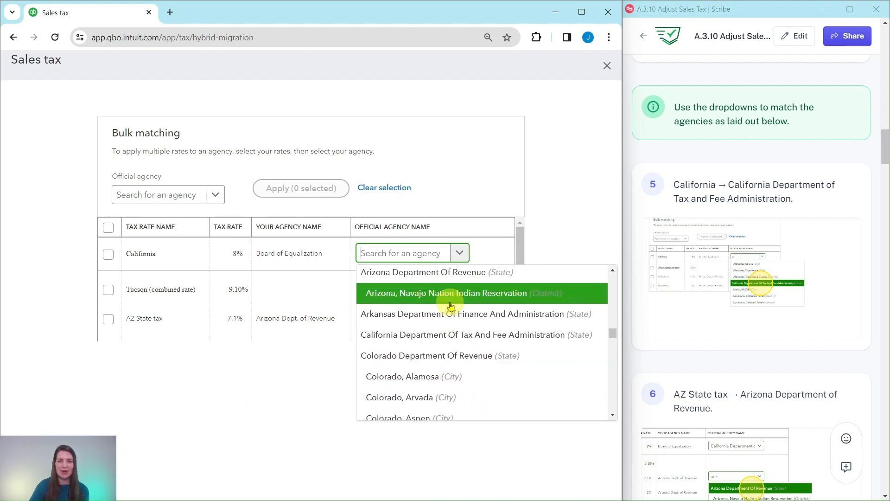
click(424, 335)
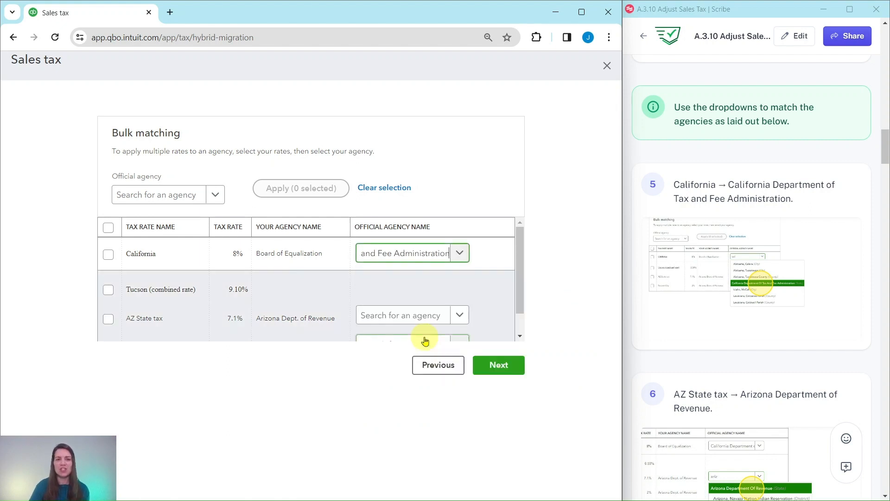
- Match the AZ State tax rate to the official agency Arizona Department of Revenue
scroll(717, 298, down, 5)
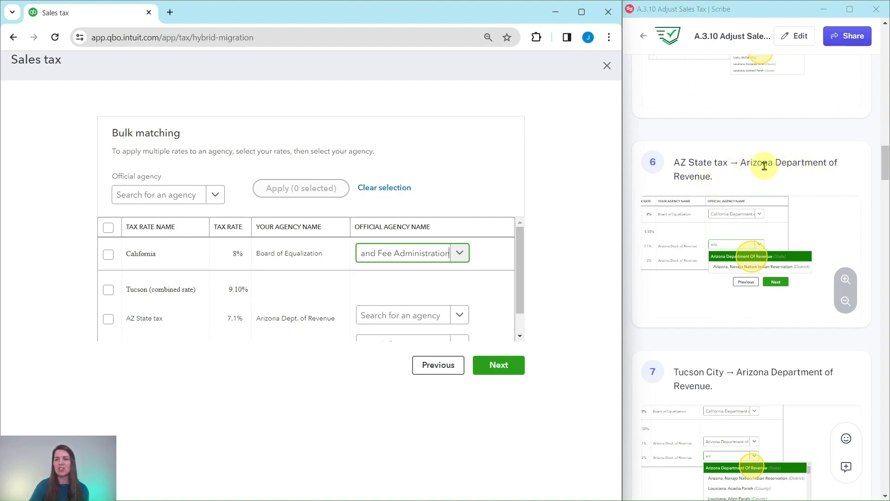
scroll(472, 286, down, 1)
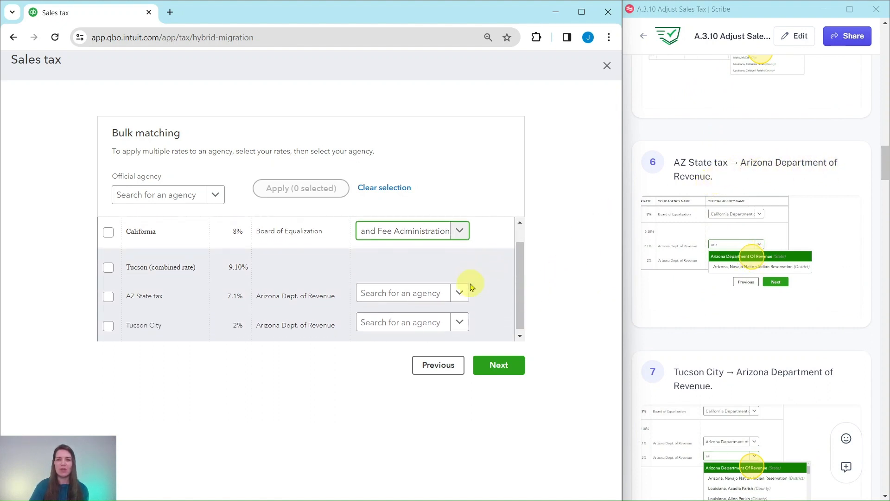
click(447, 297)
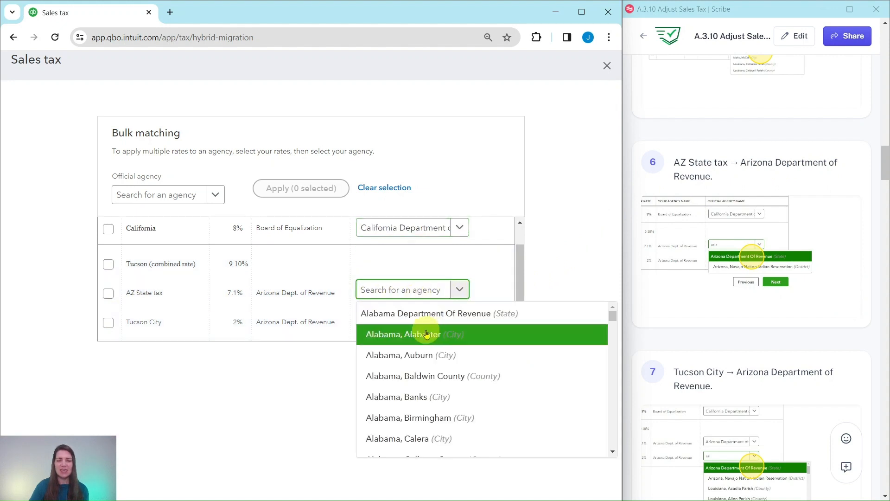
scroll(426, 334, down, 15)
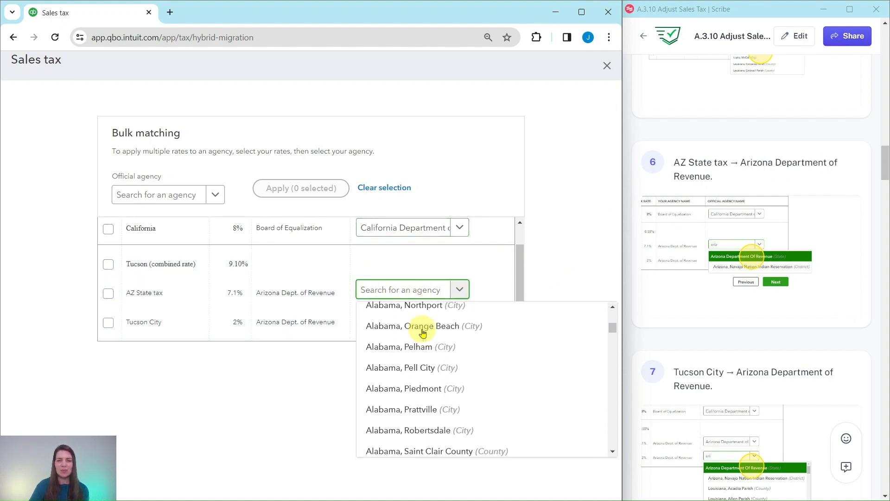
scroll(422, 333, down, 15)
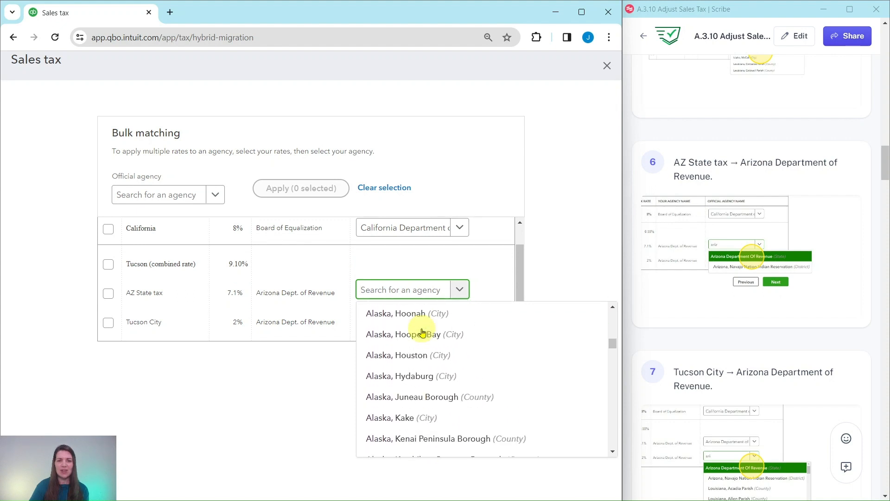
scroll(423, 332, down, 15)
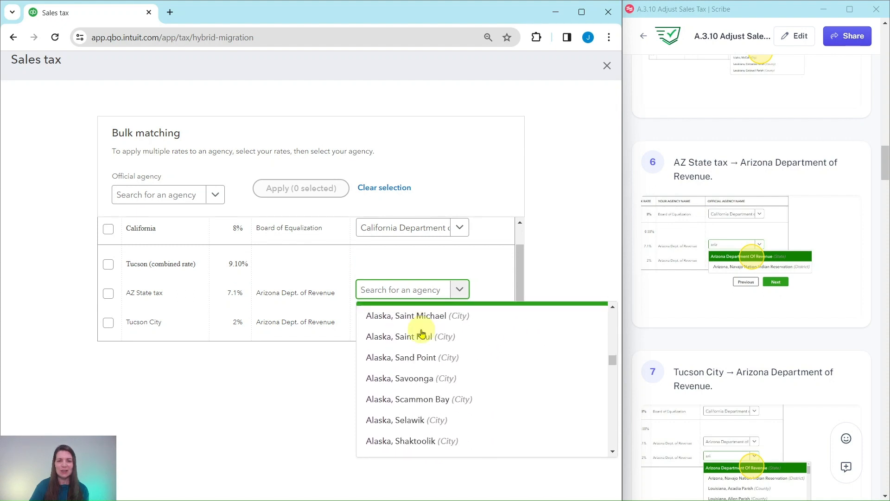
scroll(422, 333, down, 15)
scroll(422, 333, up, 12)
scroll(422, 332, down, 3)
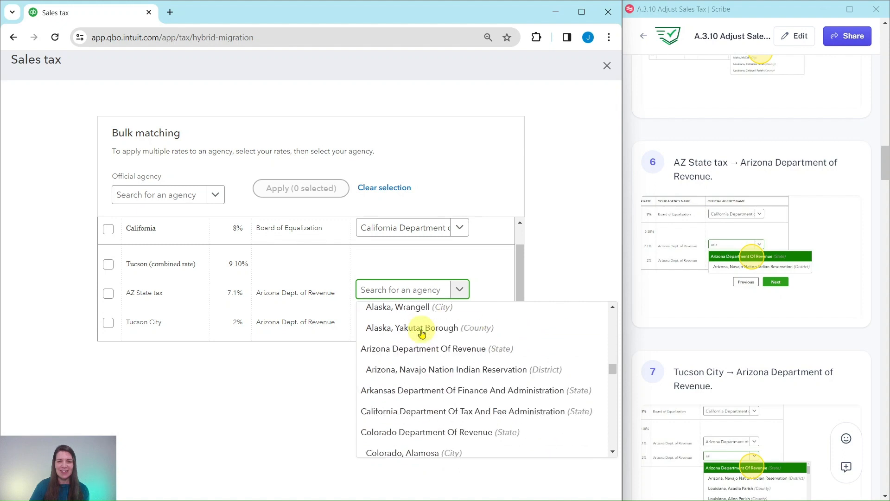
scroll(422, 332, down, 1)
scroll(419, 324, up, 2)
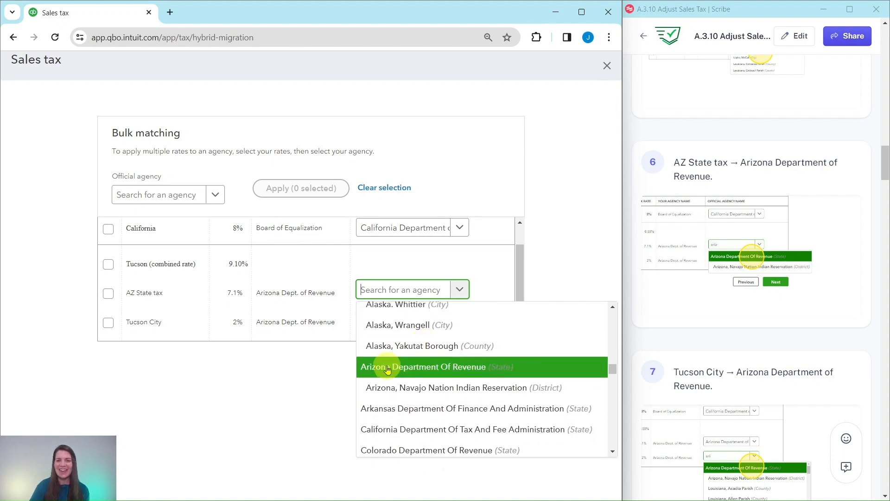
click(420, 369)
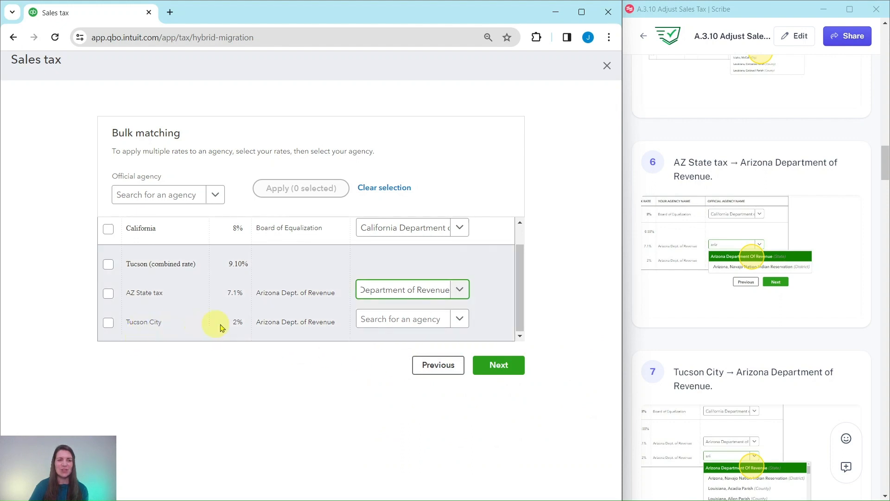
- Match the Tucson City rate to the Arizona Department of Revenue and proceed to the rate review
click(461, 319)
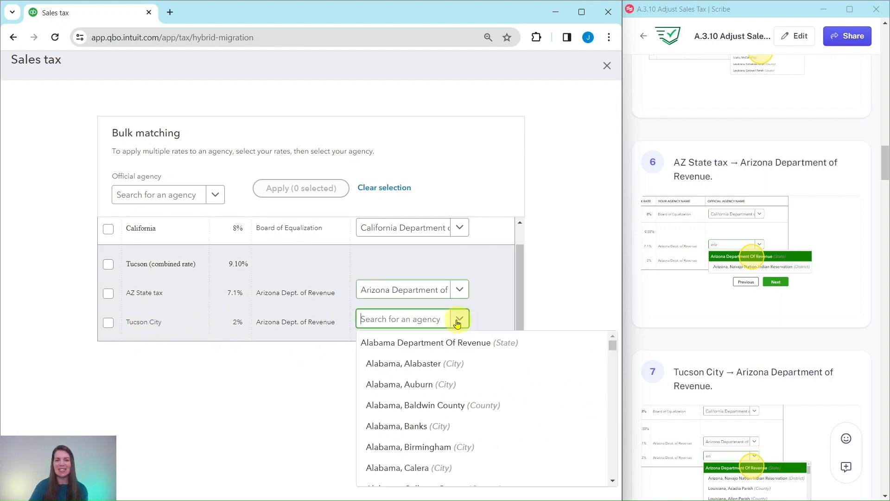
text(ar)
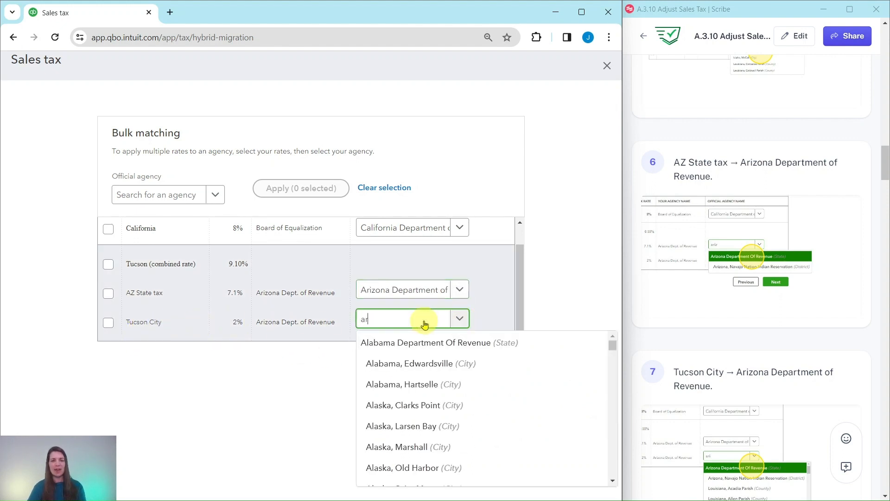
text(izona)
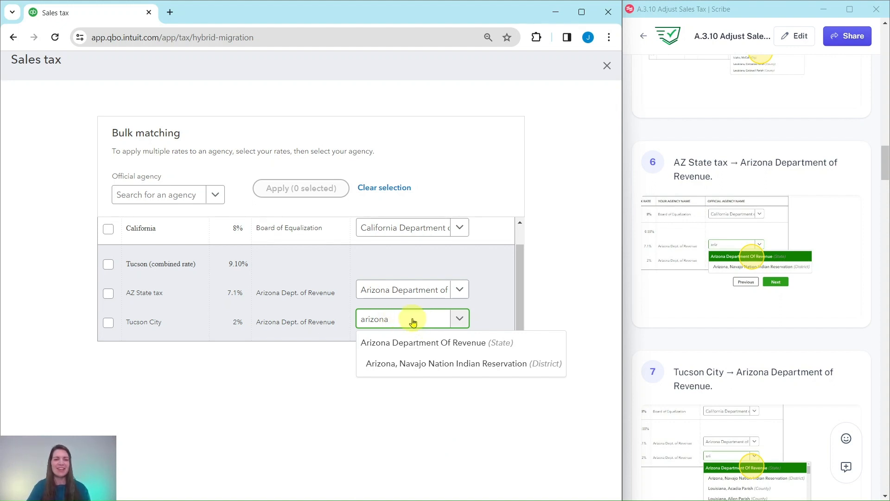
click(387, 349)
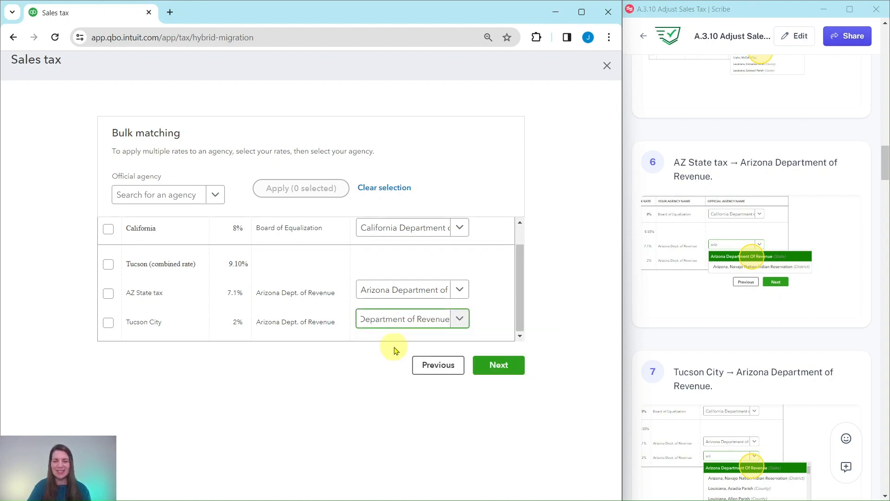
click(510, 364)
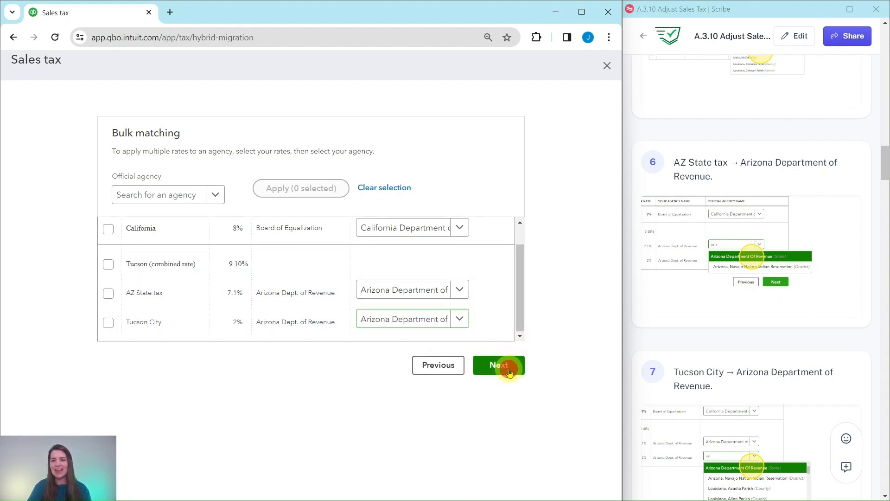
- Save the reviewed California, AZ State tax and Tucson City rates to the new sales tax center
scroll(810, 349, down, 10)
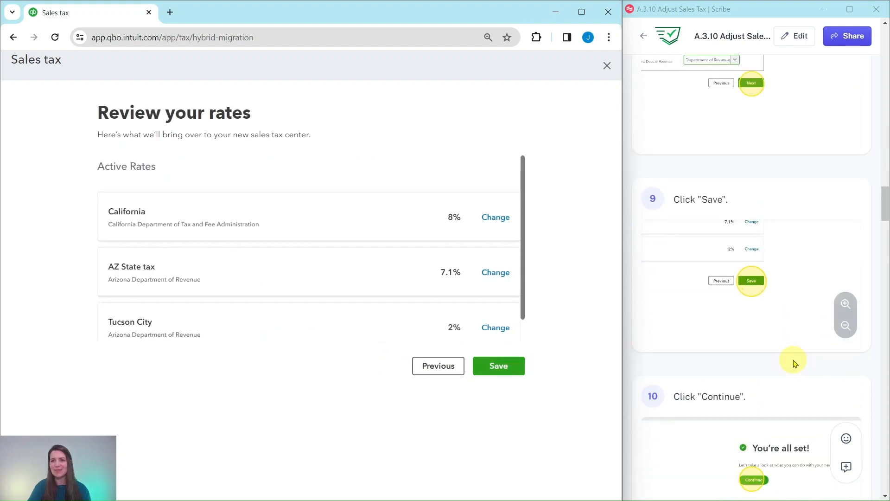
scroll(767, 362, down, 2)
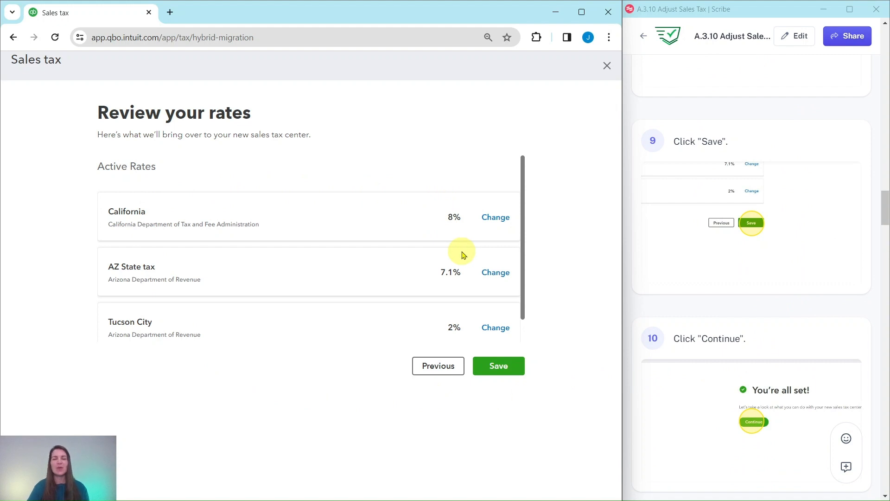
click(502, 364)
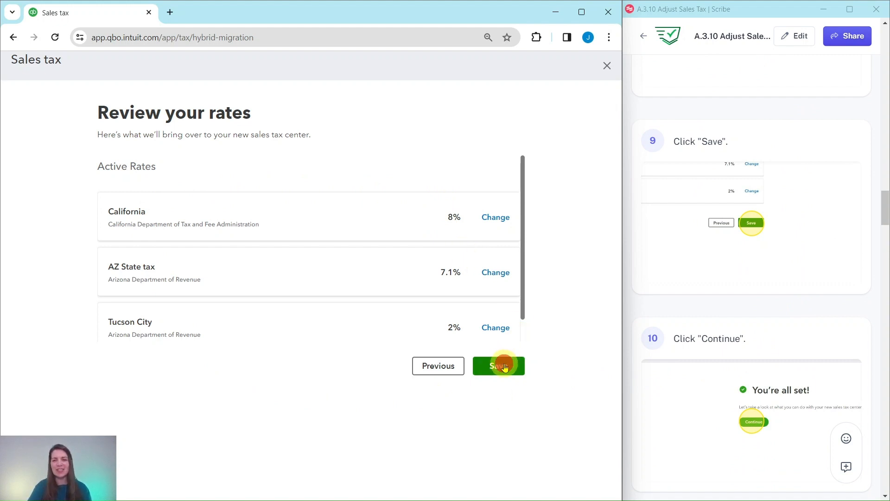
- Continue past the setup completion page and the "Create and edit rate" introduction to "File and pay sales tax"
scroll(722, 282, down, 5)
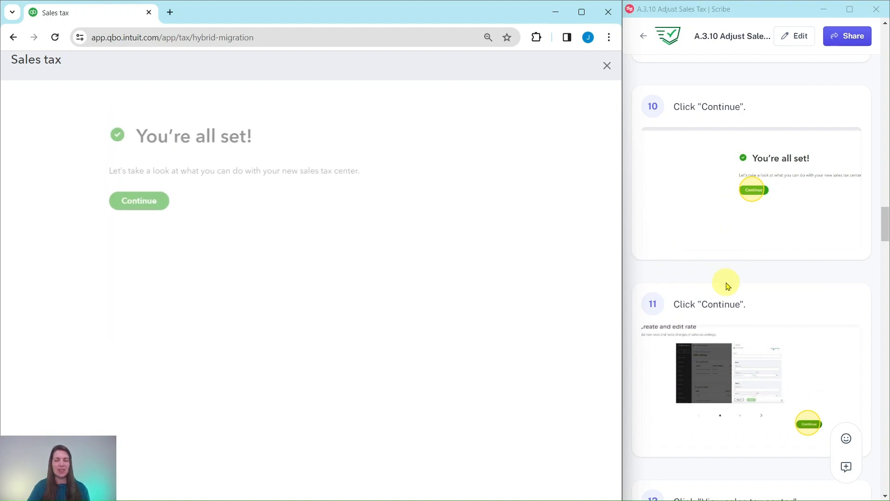
click(125, 199)
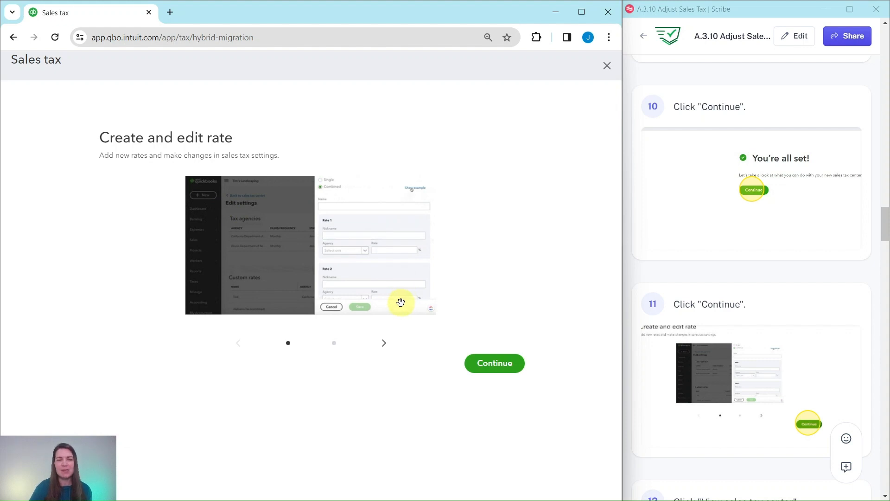
click(499, 368)
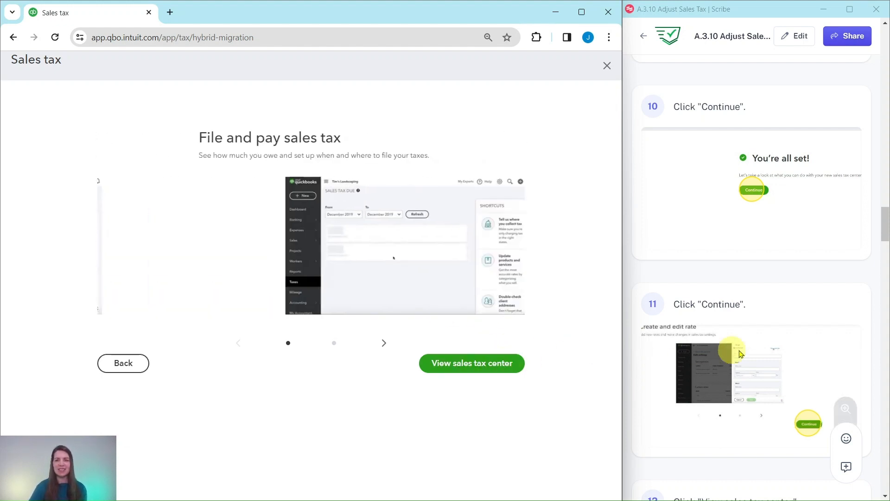
- Finish the "File and pay sales tax" introduction and go to the sales tax center
scroll(741, 355, down, 5)
scroll(765, 355, down, 2)
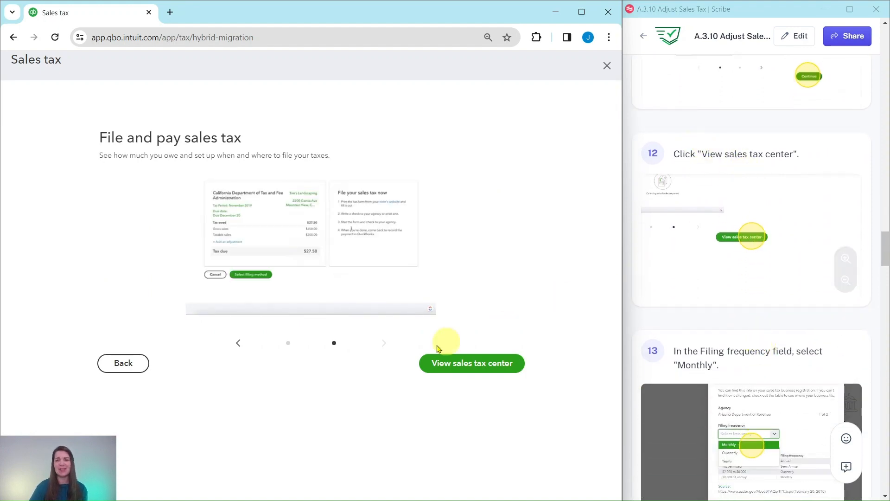
click(469, 368)
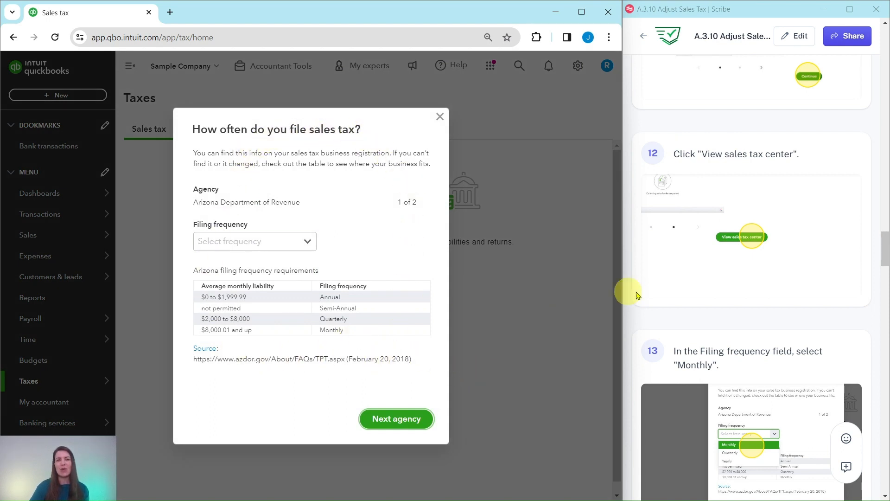
- Set the Arizona Department of Revenue's filing frequency to Monthly and proceed to the next agency
scroll(751, 278, down, 3)
scroll(745, 295, down, 3)
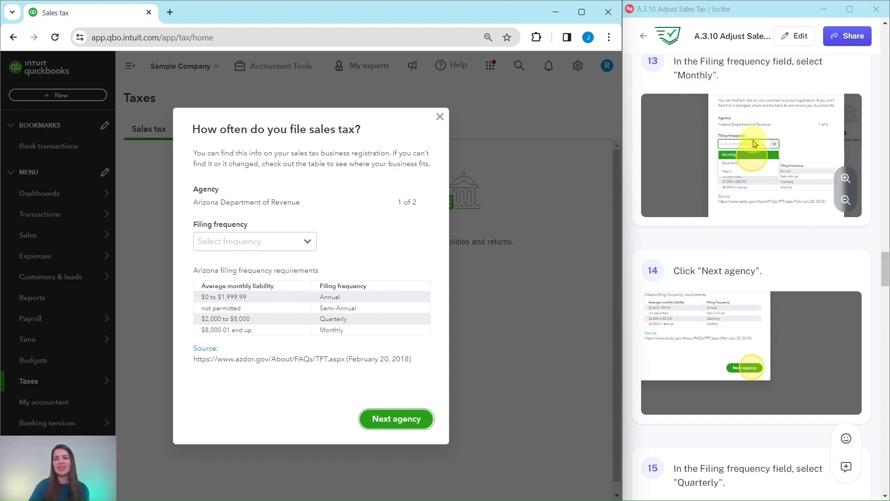
click(307, 245)
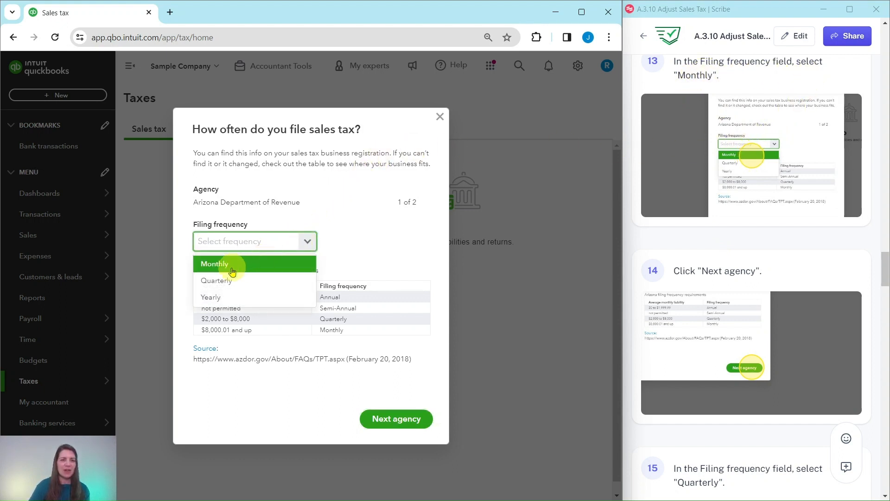
click(210, 265)
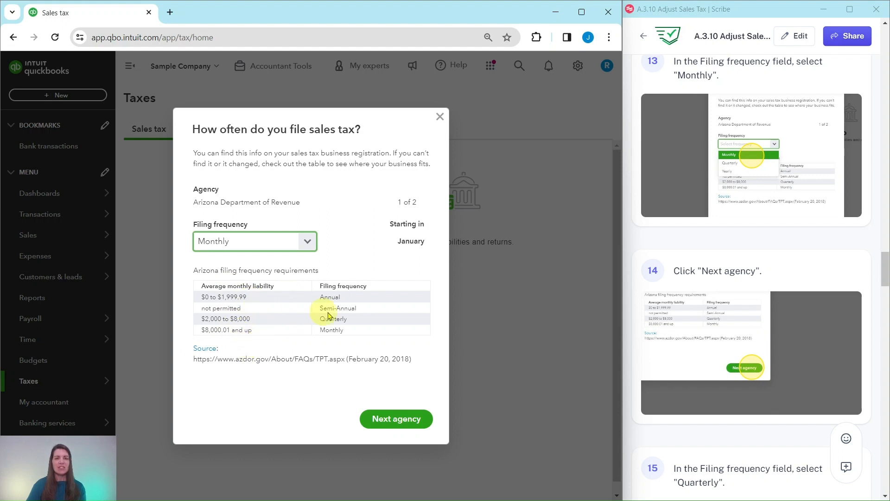
click(398, 424)
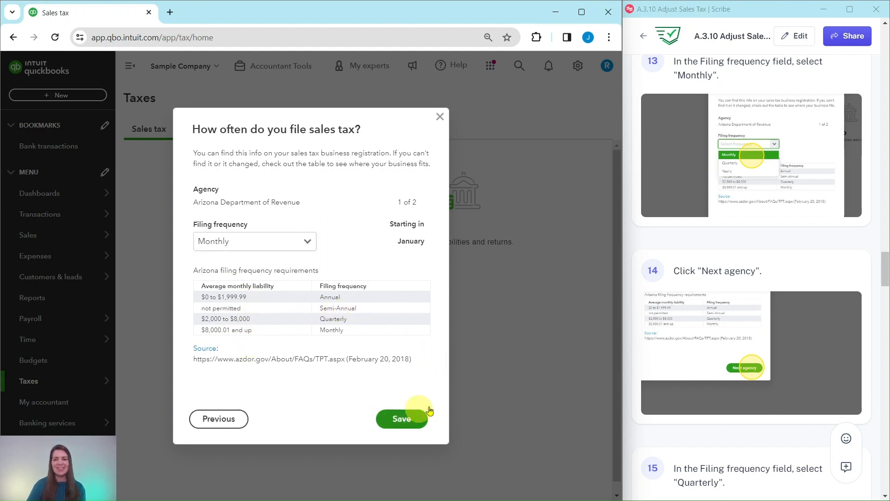
- Set the California Department of Tax and Fee Administration's filing frequency to Quarterly, save it and dismiss the feedback survey
scroll(751, 324, down, 6)
scroll(717, 325, down, 3)
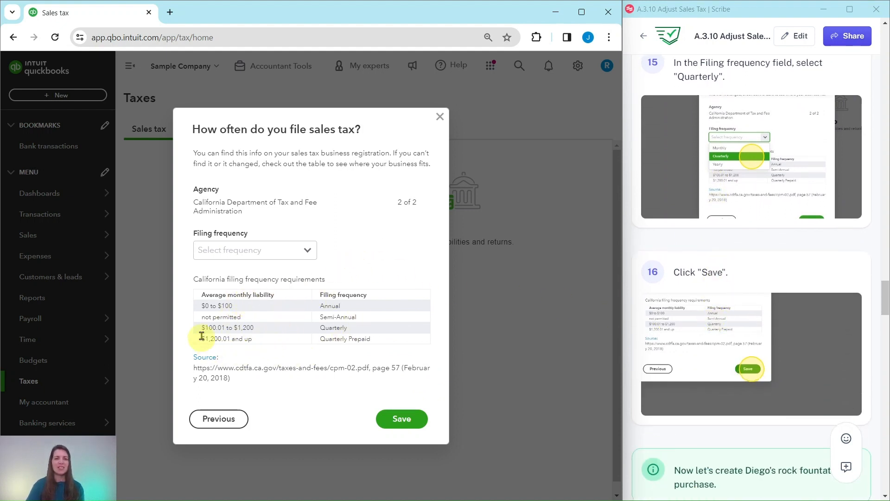
click(310, 253)
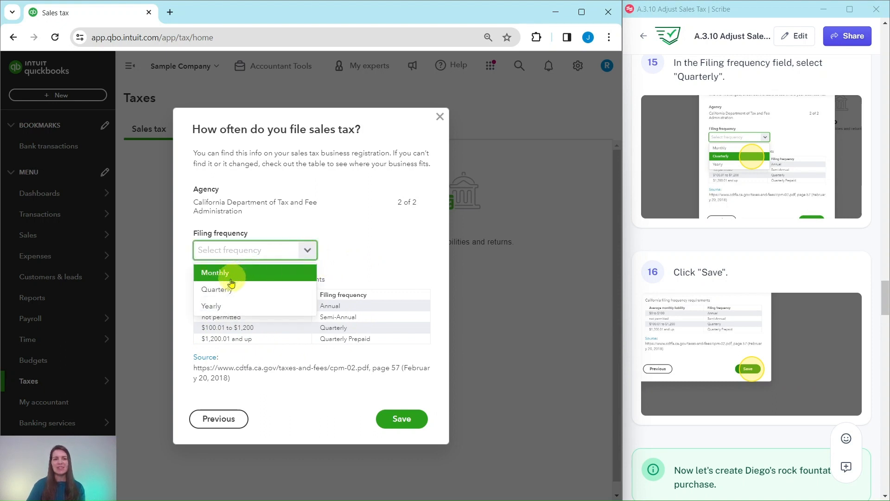
click(225, 295)
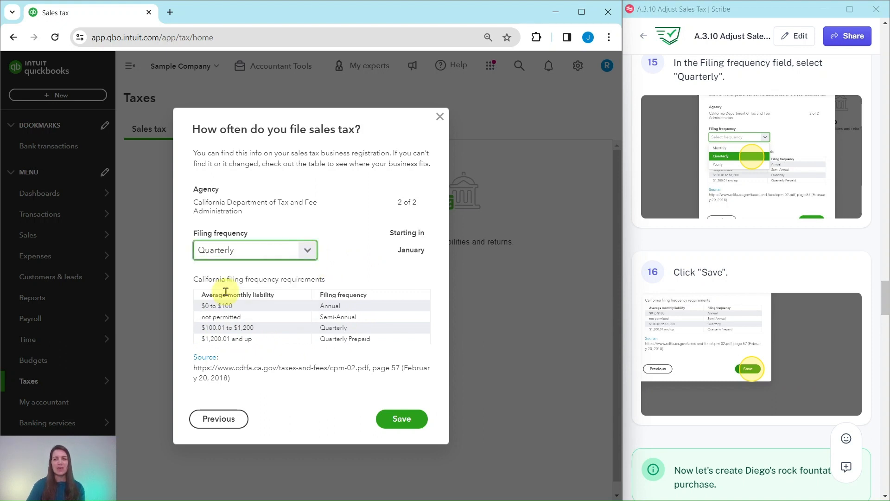
click(402, 419)
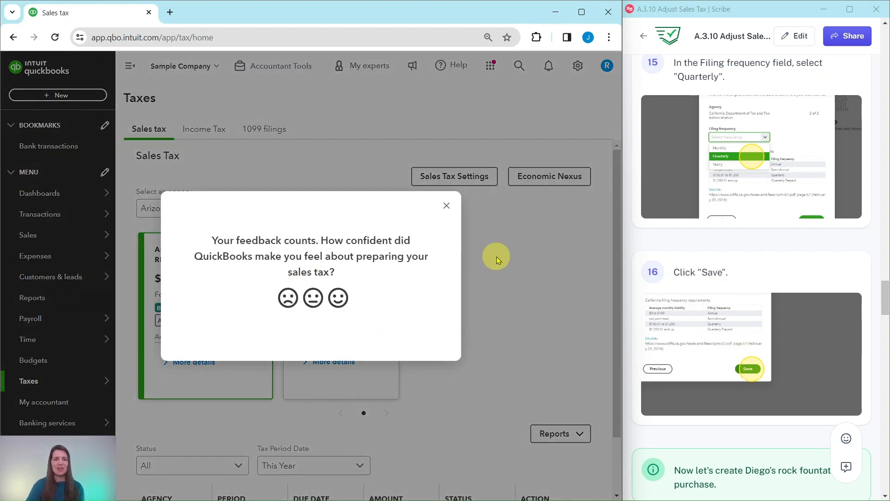
click(446, 206)
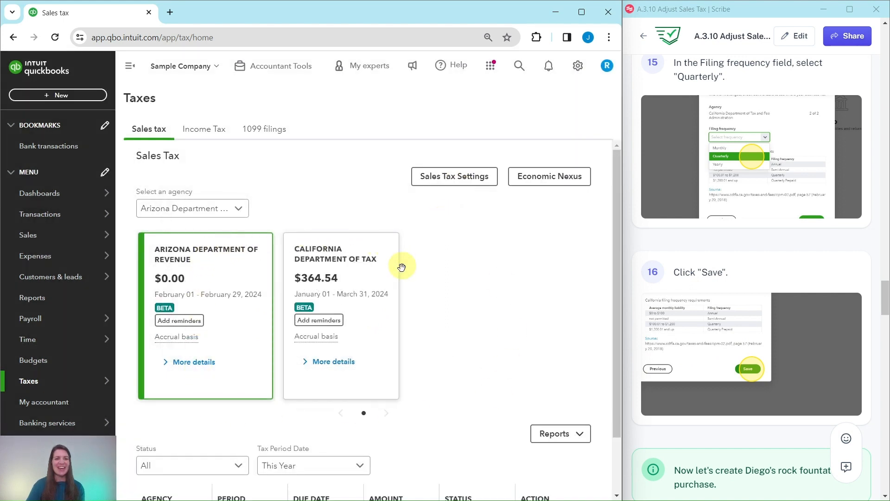
- Start a new sales receipt for the rock fountain purchase
scroll(441, 395, down, 2)
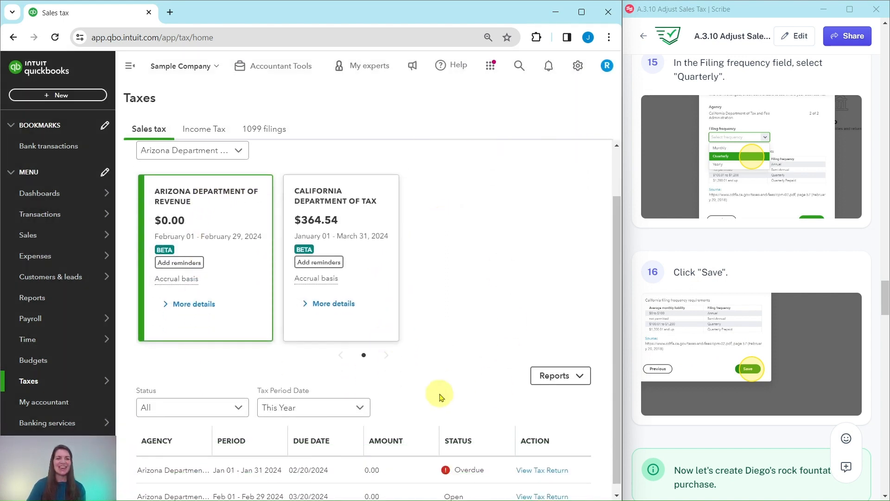
scroll(436, 385, up, 2)
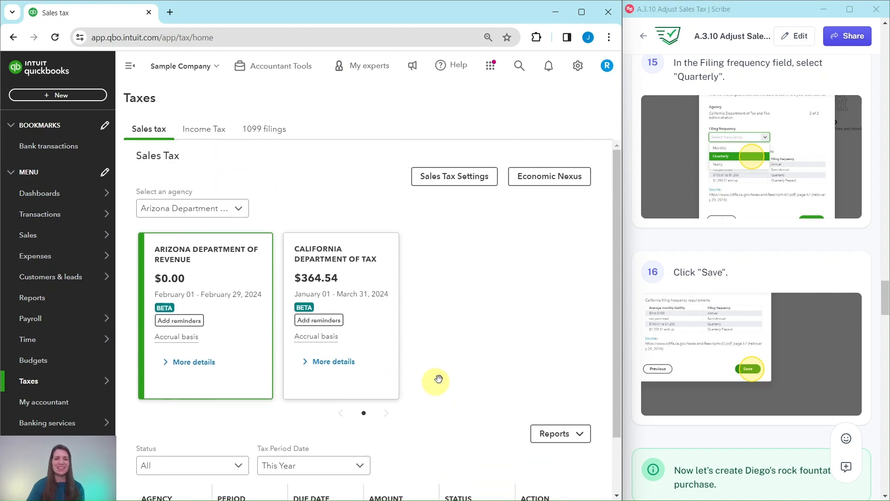
scroll(695, 309, down, 5)
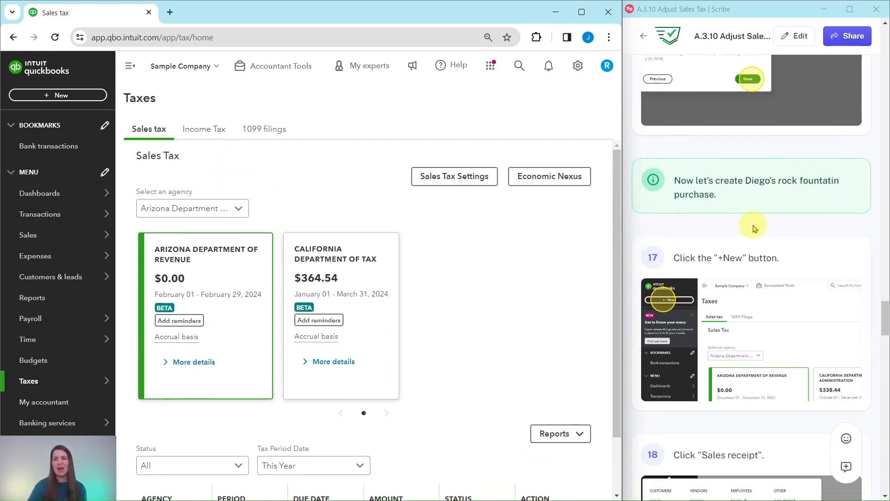
scroll(752, 204, down, 3)
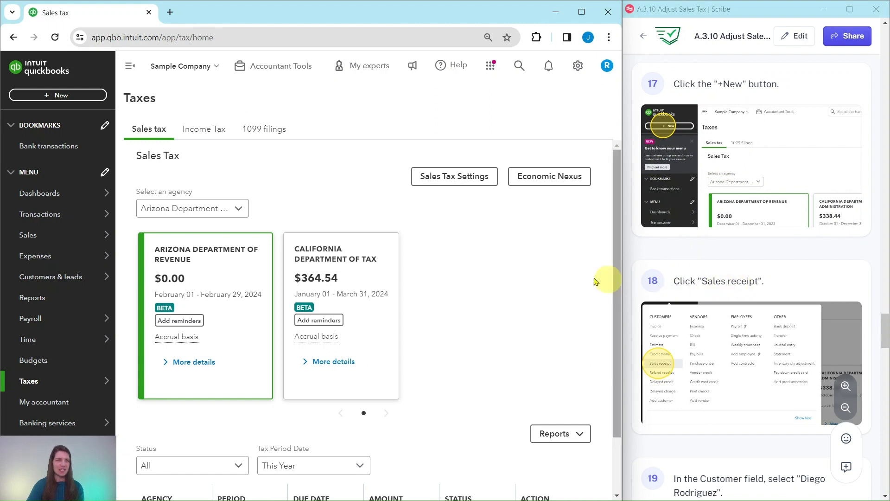
click(60, 98)
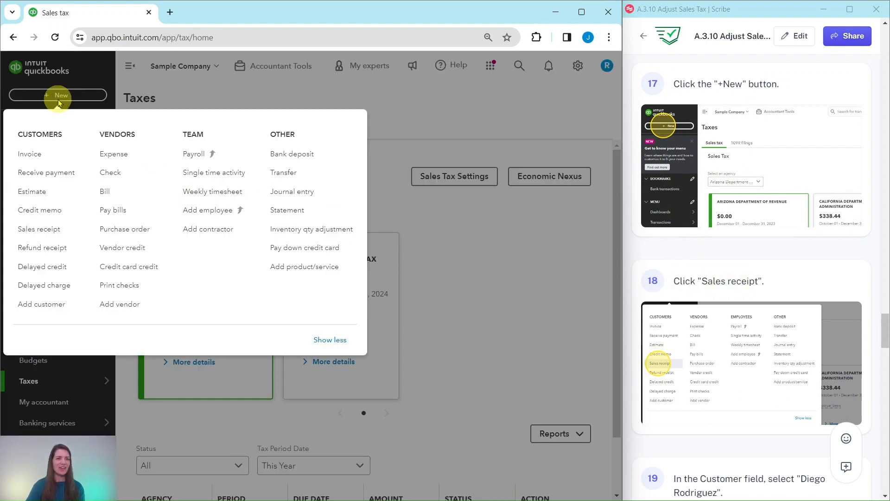
click(41, 232)
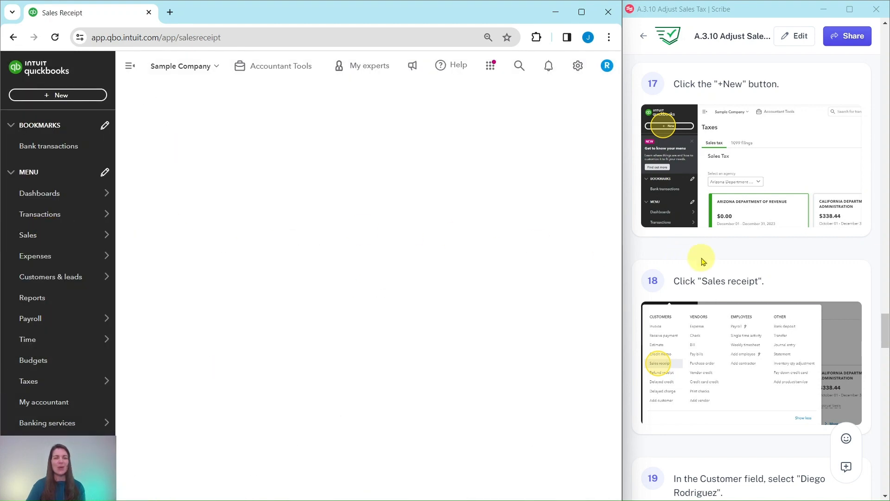
- Set the sales receipt's customer to the rock fountain buyer named in step 19 of the guide
scroll(702, 261, down, 8)
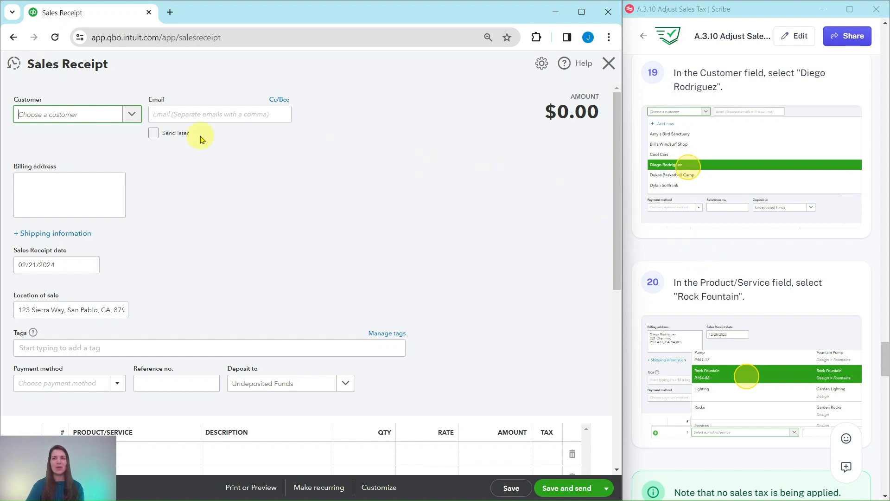
click(132, 117)
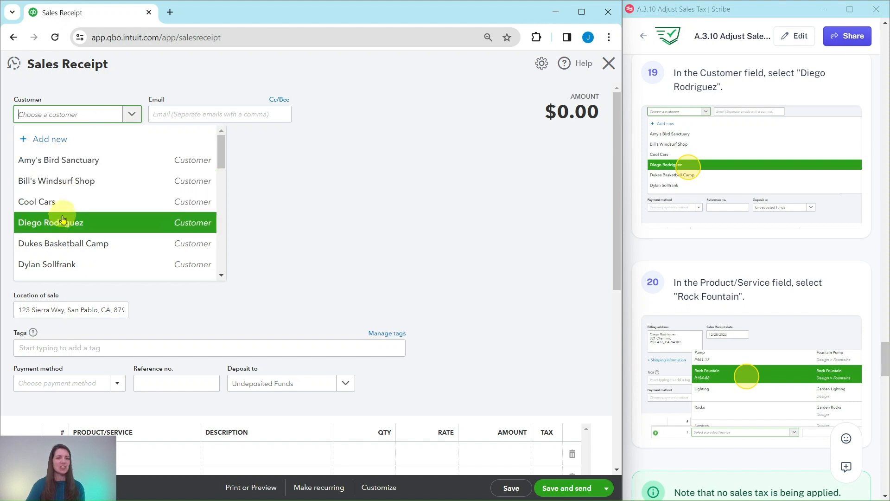
click(40, 225)
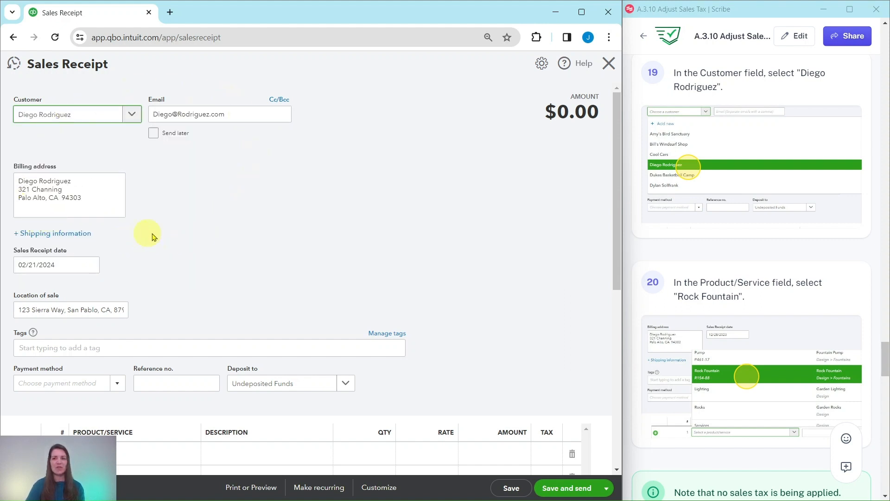
- Add the product Rock Fountain as the first line item of the sales receipt
scroll(703, 258, down, 3)
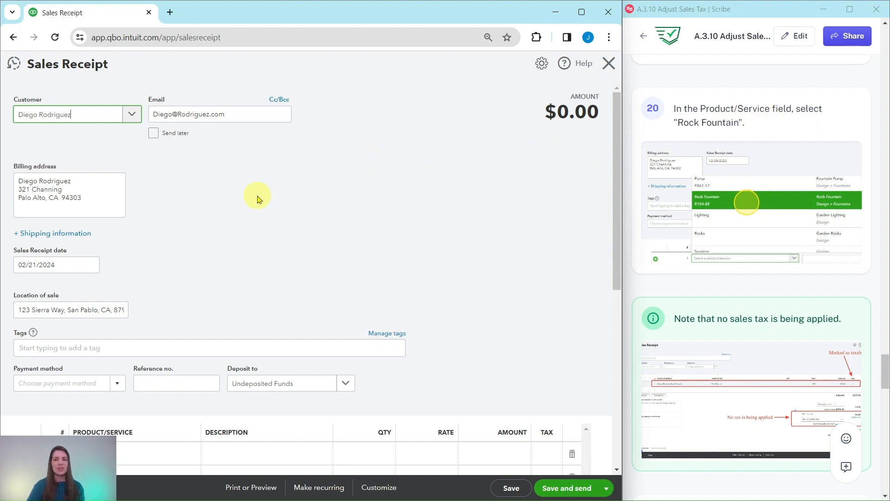
scroll(258, 199, down, 5)
click(91, 223)
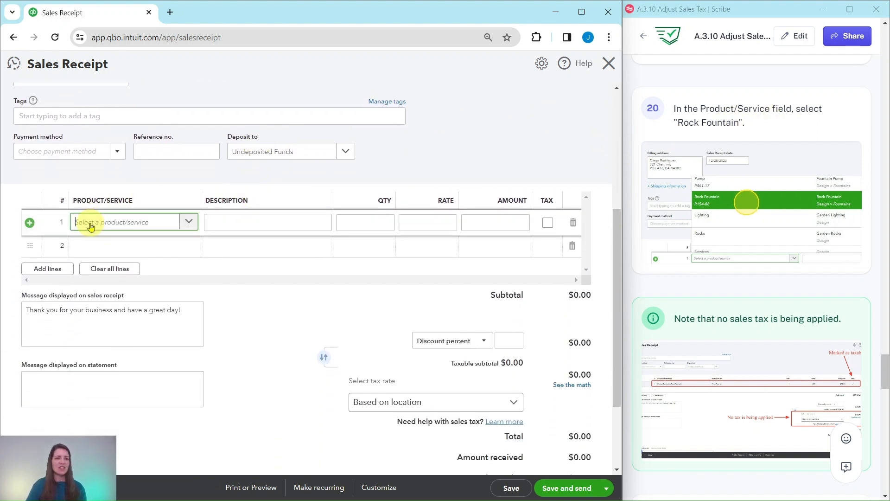
text(rock)
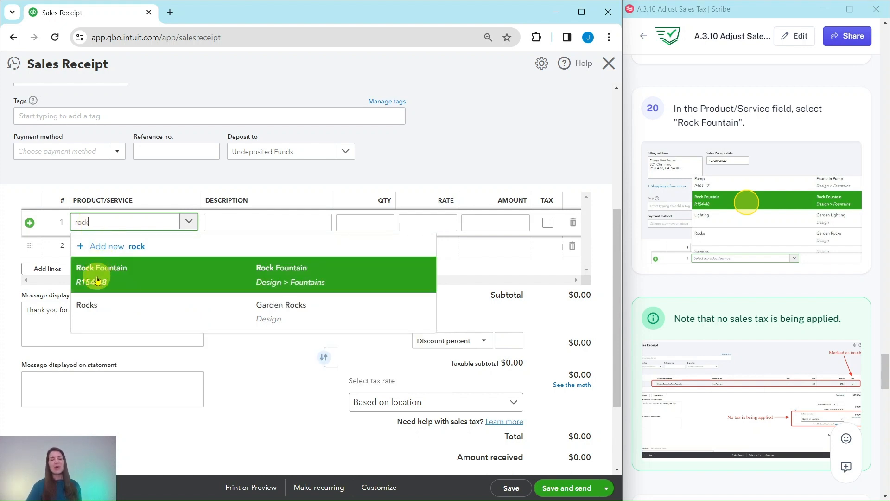
click(96, 277)
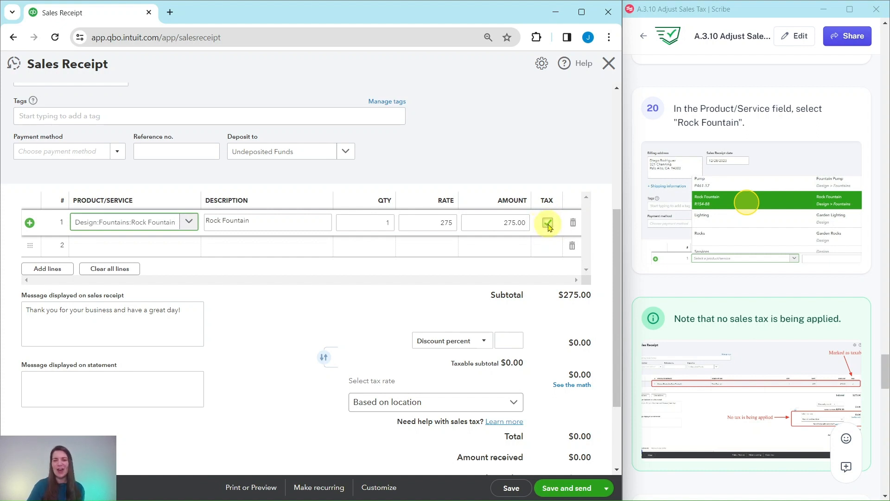
- Check the receipt's totals and open the explanation of how its sales tax is calculated
scroll(549, 298, down, 3)
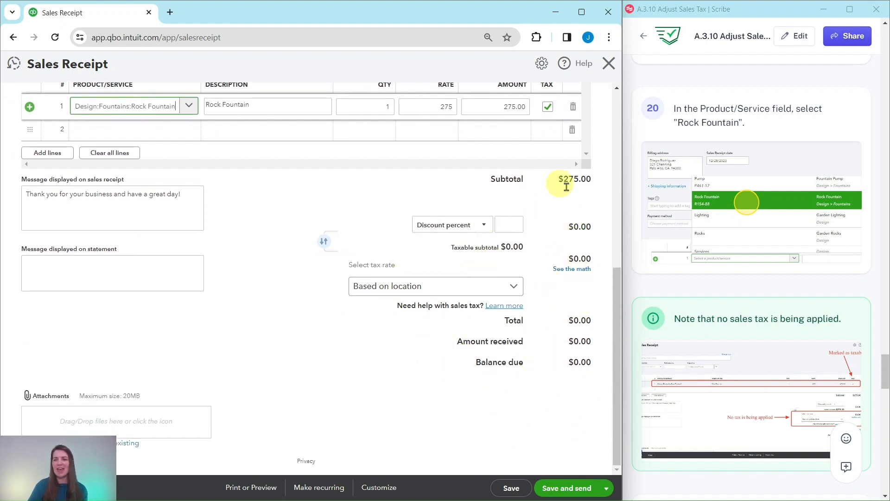
scroll(719, 256, down, 3)
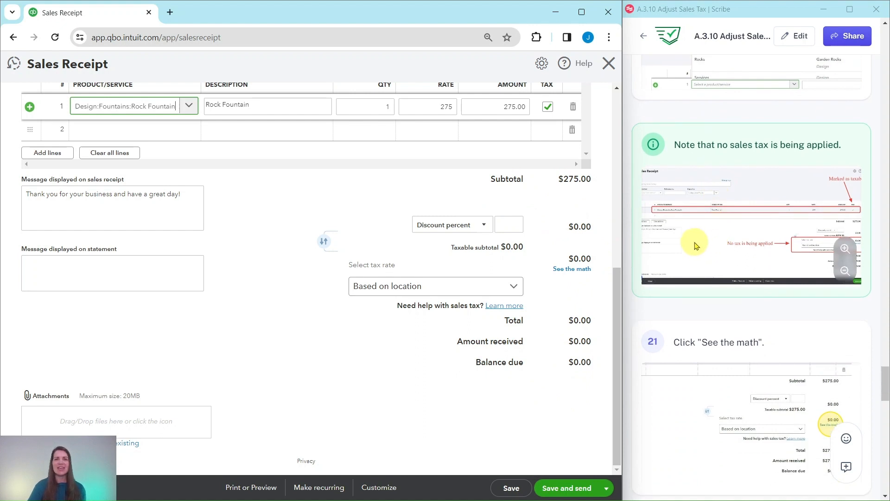
scroll(695, 244, down, 2)
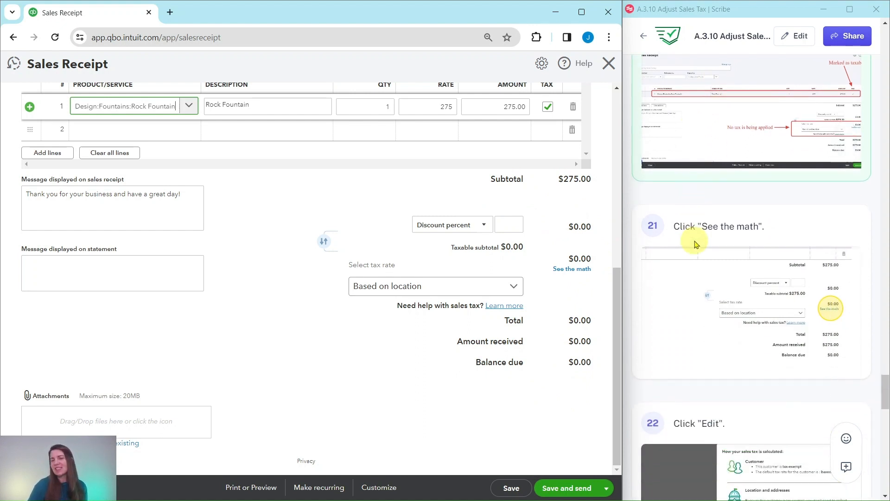
scroll(695, 243, down, 1)
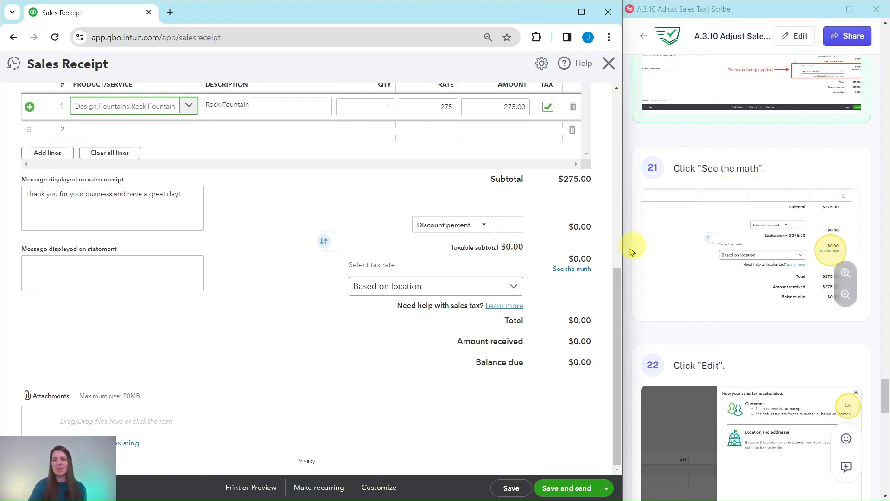
click(575, 272)
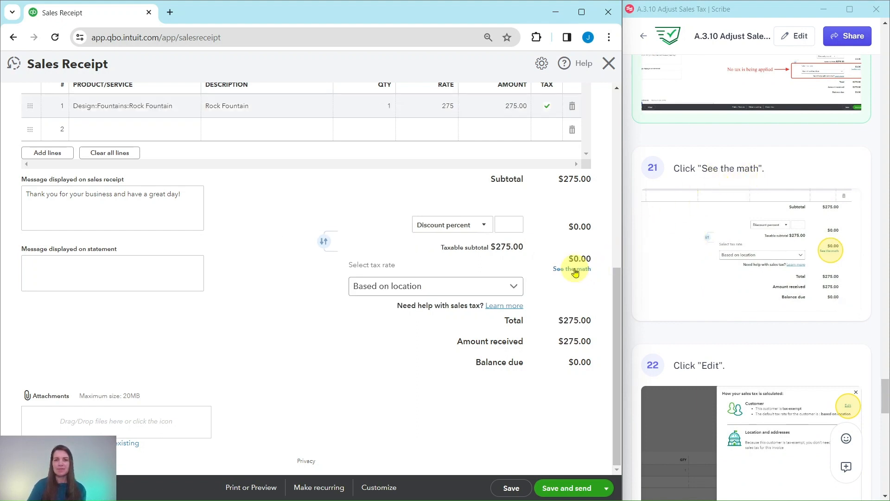
click(568, 273)
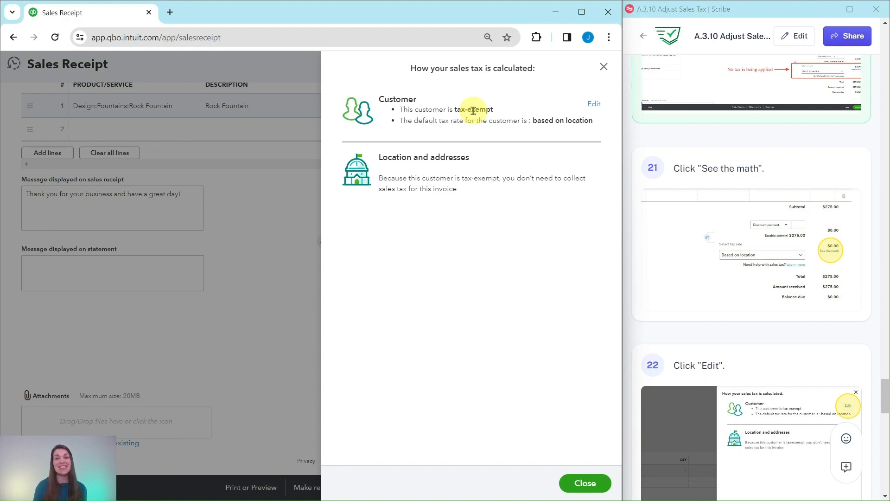
- Remove the tax-exempt mark from the customer in the sales tax calculation details and save the change
click(592, 104)
scroll(728, 171, down, 2)
scroll(728, 172, down, 9)
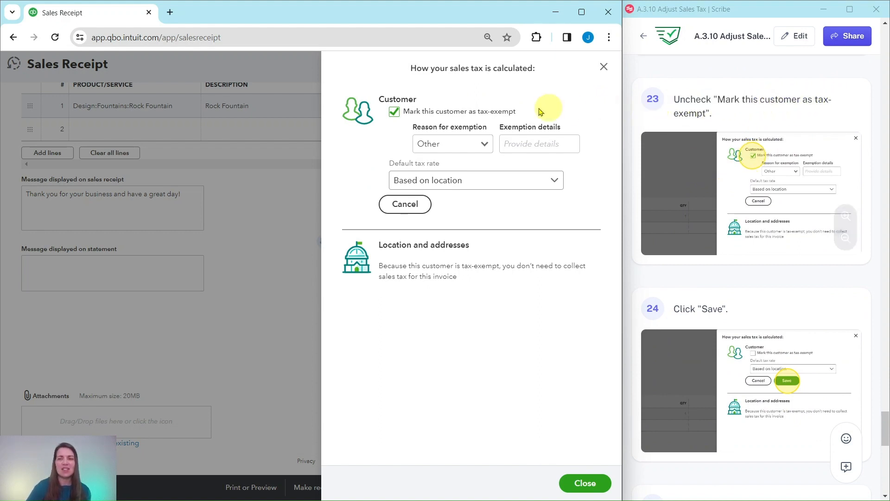
click(393, 113)
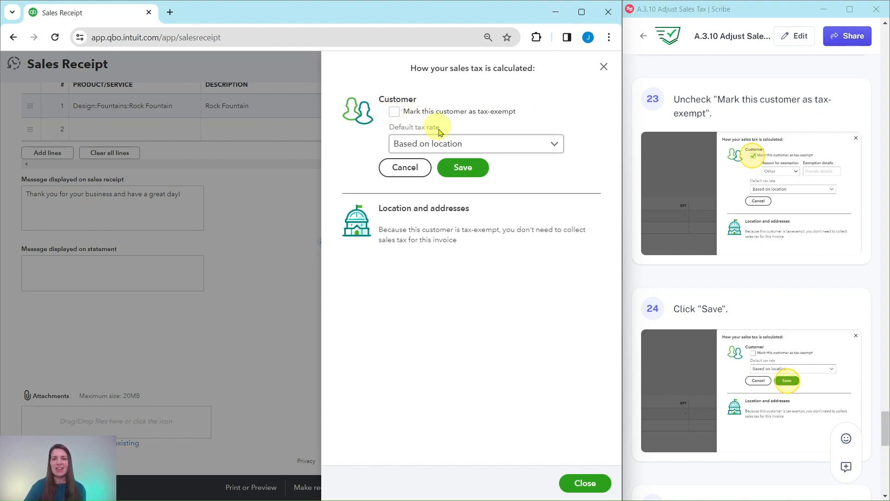
click(462, 167)
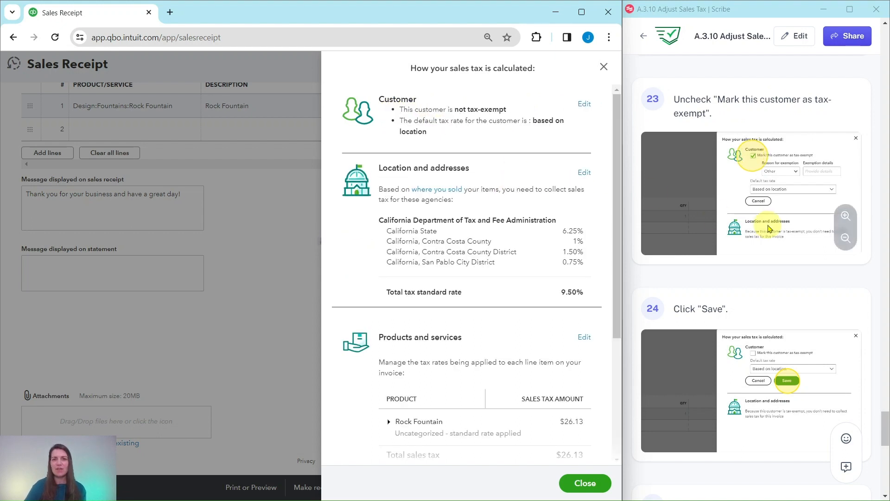
- Close the sales tax calculation details and return to the sales receipt
scroll(769, 227, down, 8)
scroll(770, 227, down, 3)
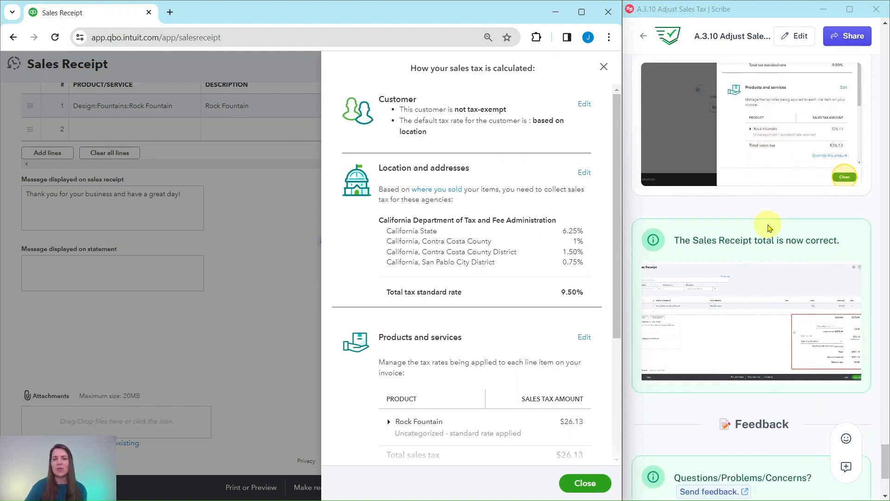
click(585, 483)
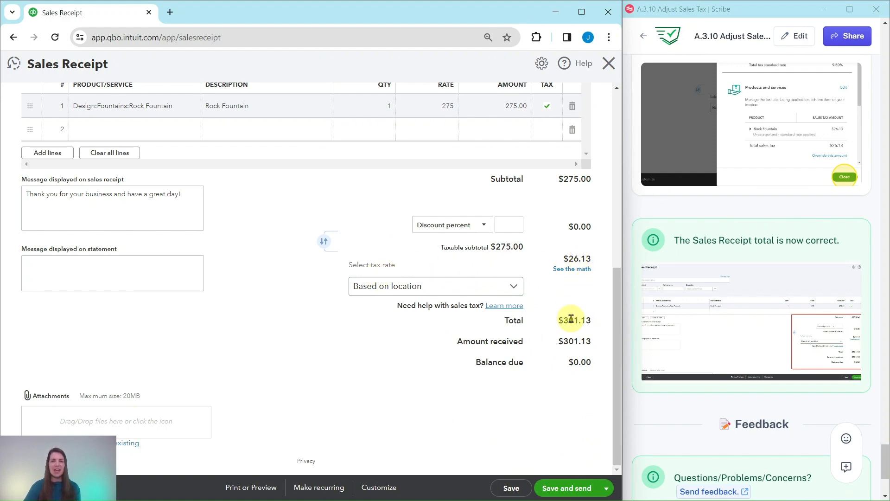
- Check the sales receipt's overall amount against its subtotal, sales tax and total, and save and close the receipt
scroll(571, 318, up, 8)
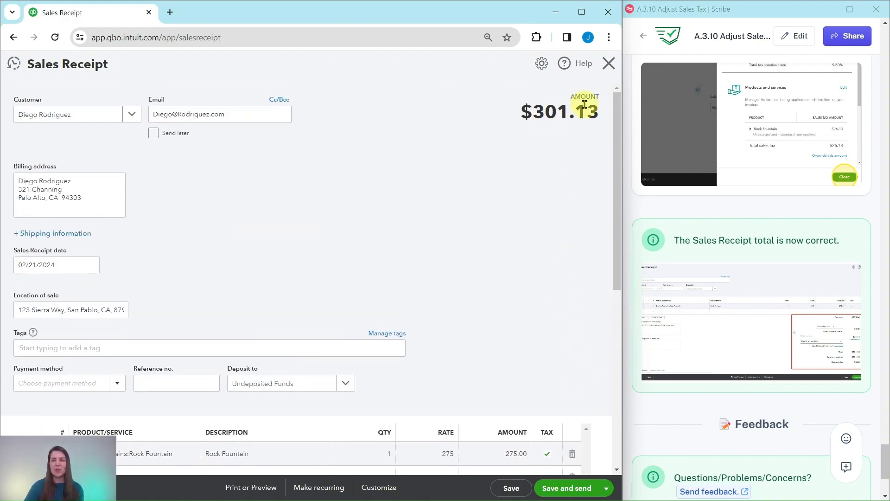
scroll(507, 357, down, 1)
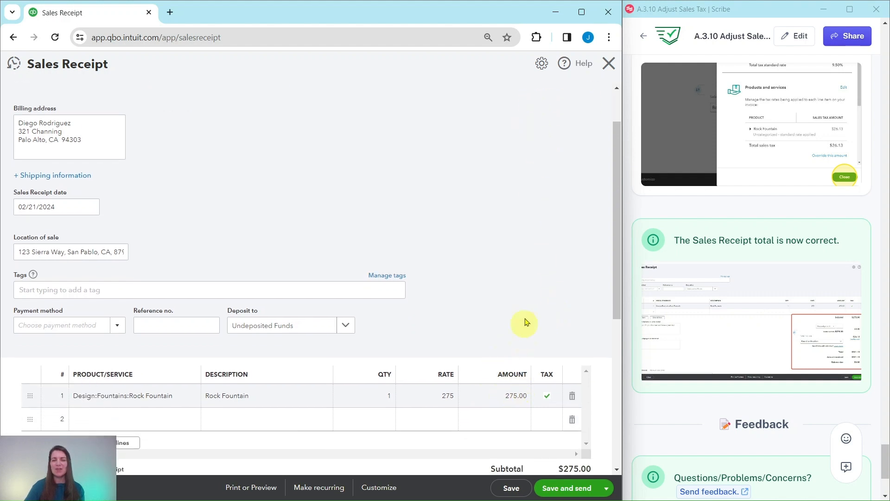
scroll(529, 302, up, 1)
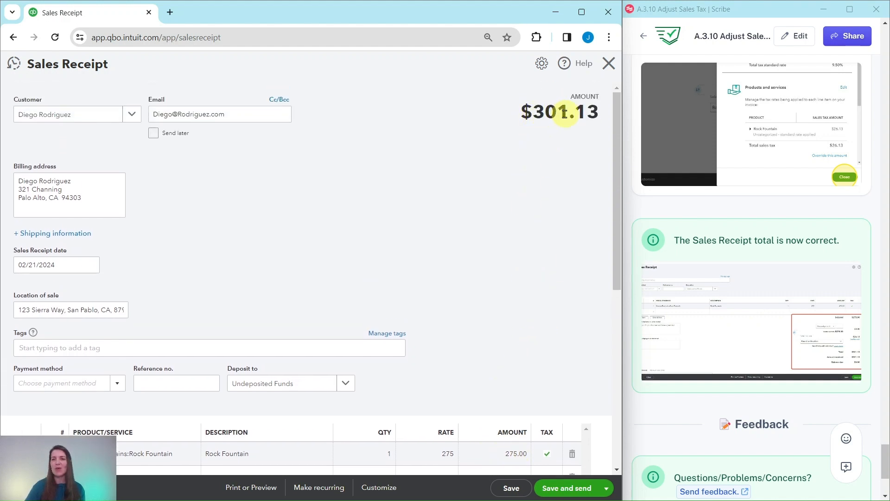
scroll(562, 176, down, 6)
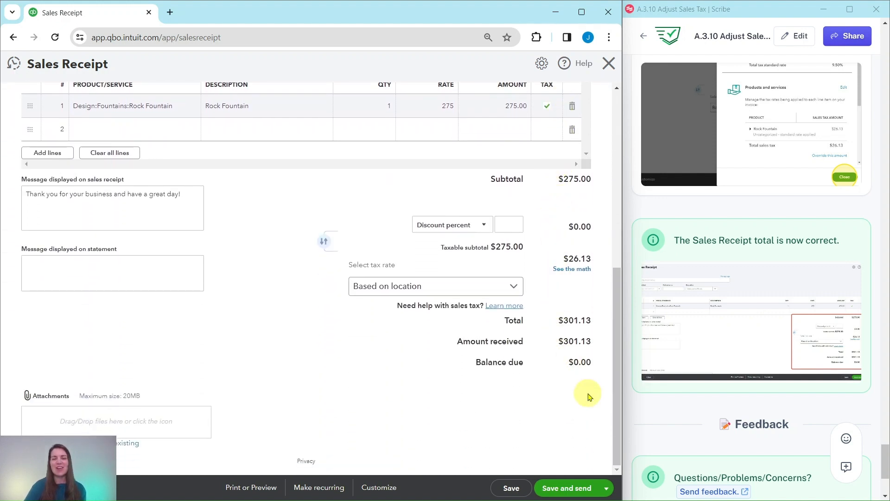
click(608, 488)
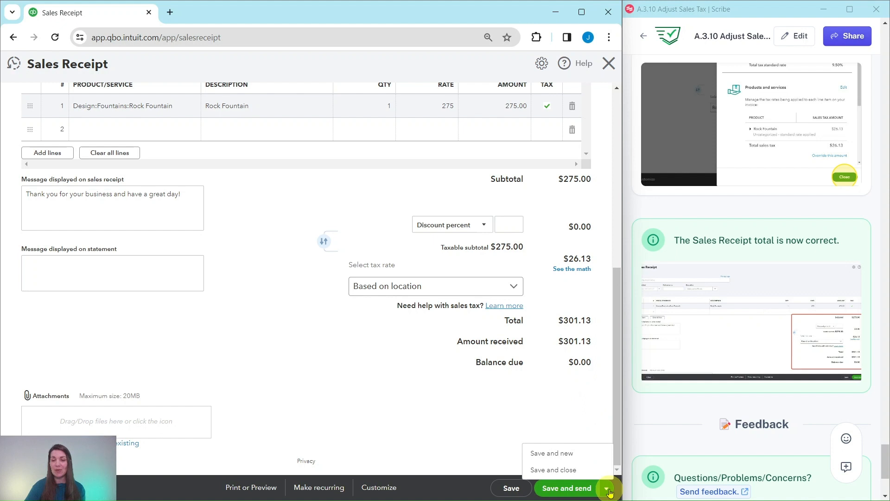
click(550, 470)
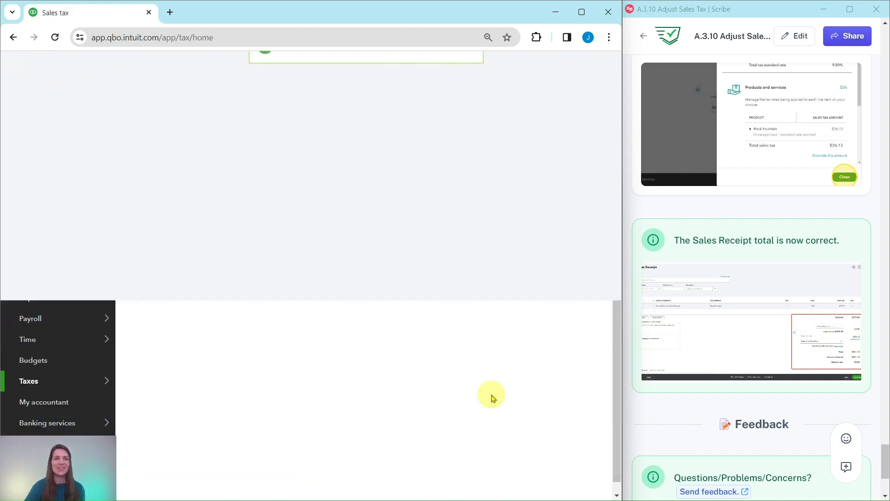